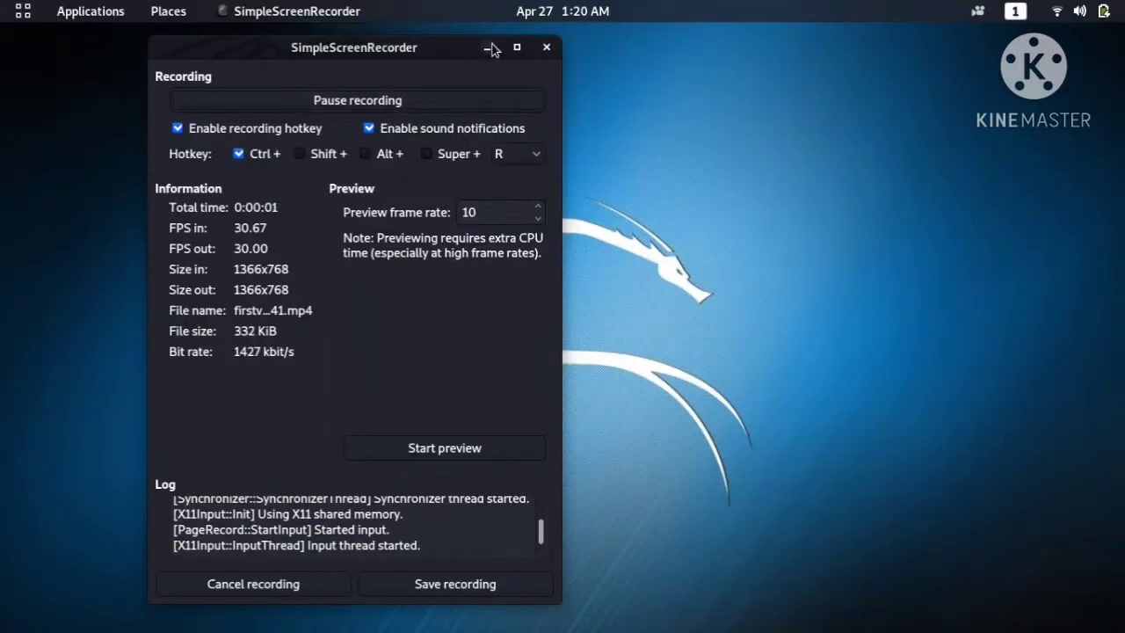
# Minimize the screen recorder and open a terminal window, widening and repositioning it near the middle of the desktop
pyautogui.click(490, 49)
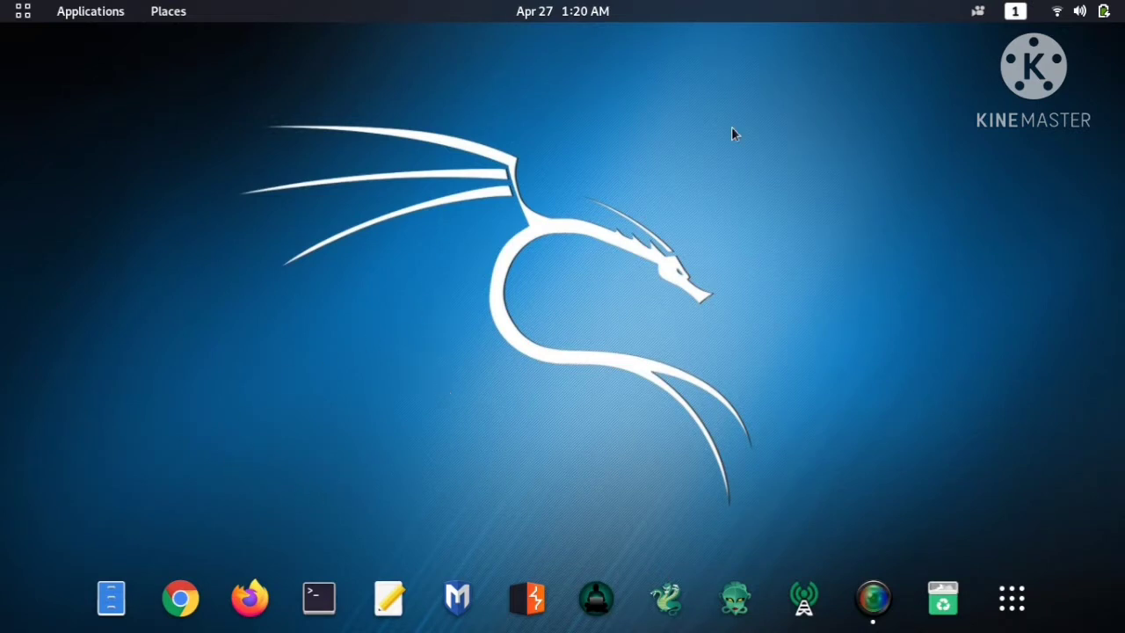
pyautogui.click(319, 597)
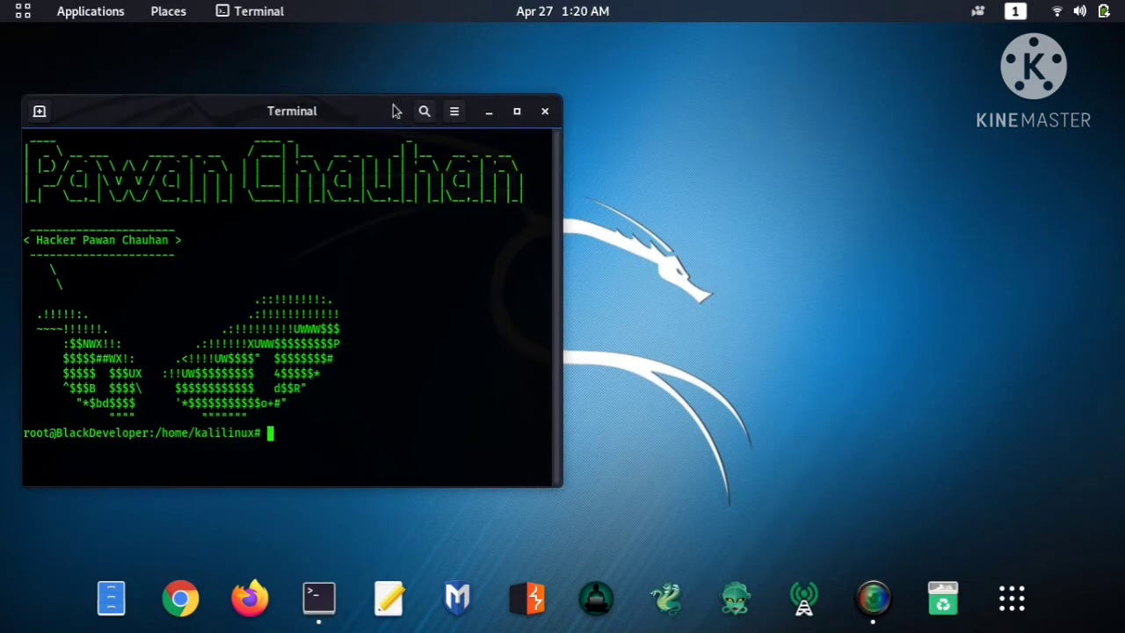
pyautogui.moveTo(395, 111); pyautogui.dragTo(814, 77)
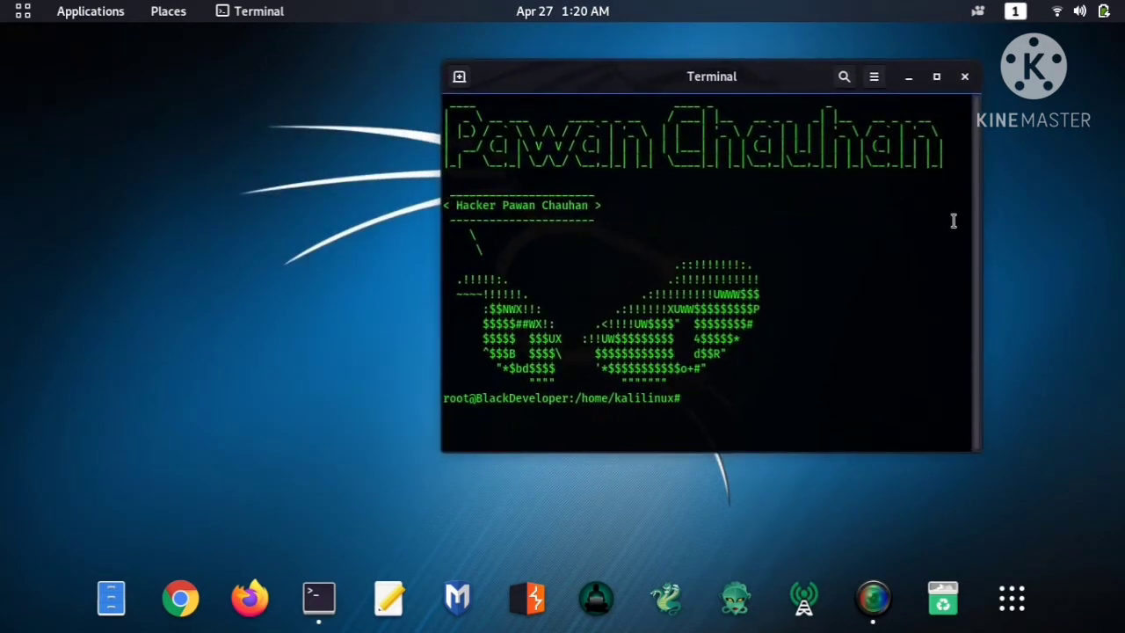
pyautogui.moveTo(977, 233); pyautogui.dragTo(1098, 228)
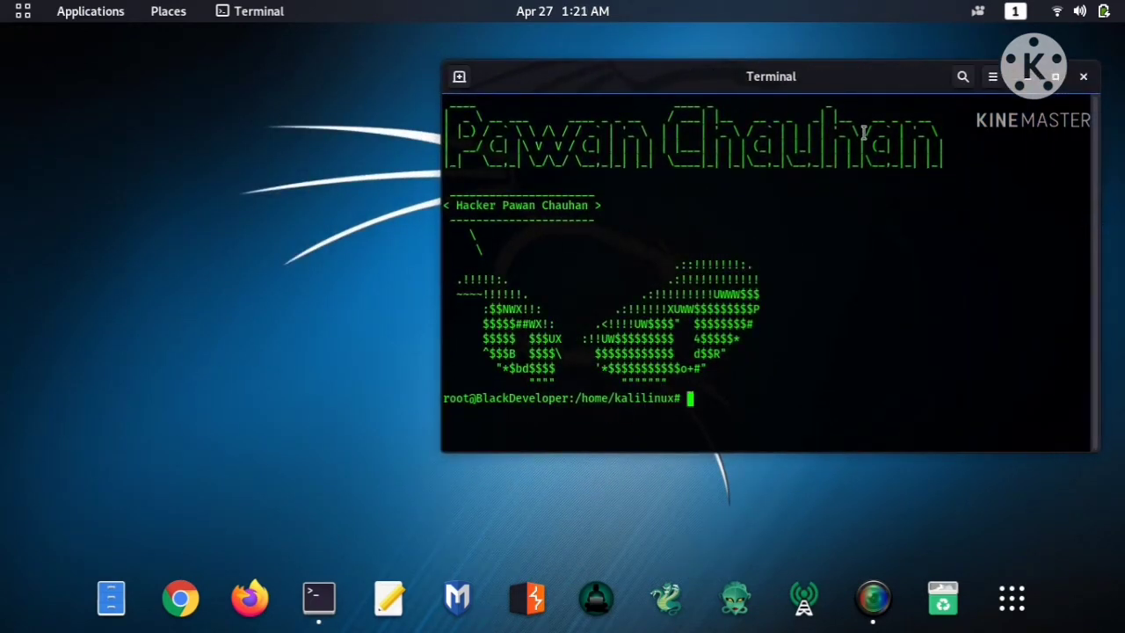
pyautogui.moveTo(841, 81); pyautogui.dragTo(771, 53)
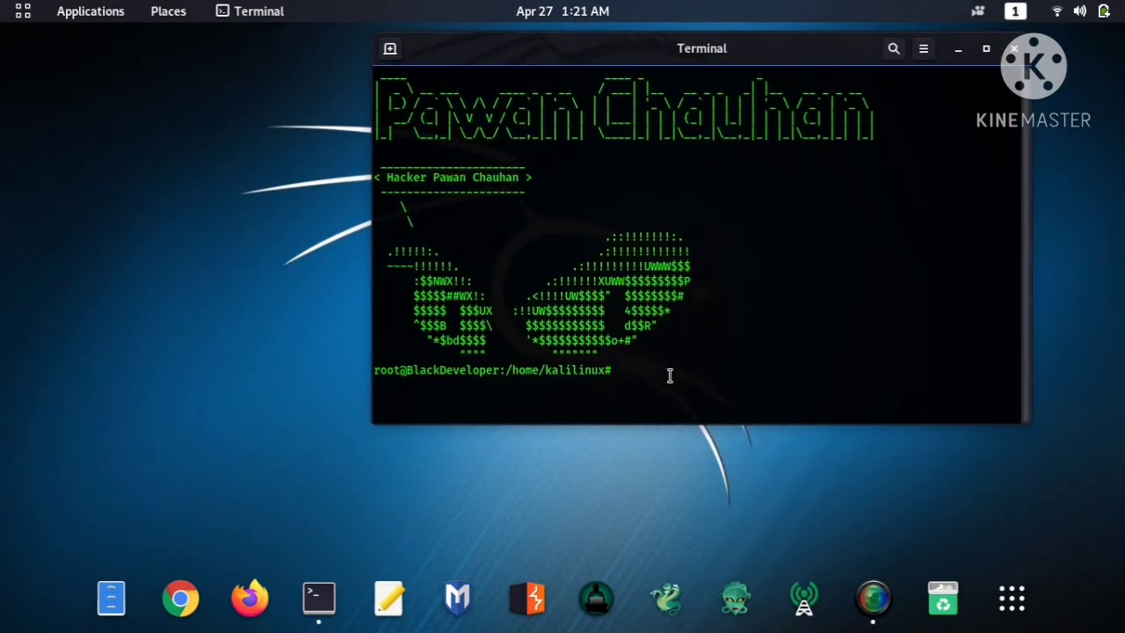
# Install adb with the command sudo apt-get install adb, answering y to continue
pyautogui.write('sudo apt-get install ')
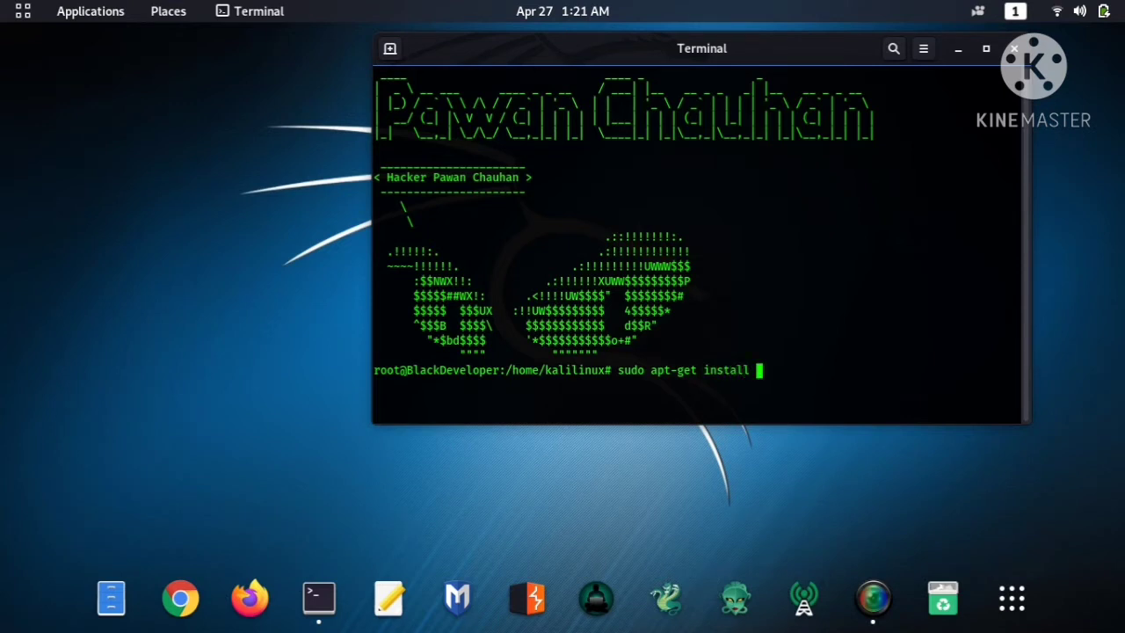
pyautogui.write('adb')
pyautogui.press('Return')
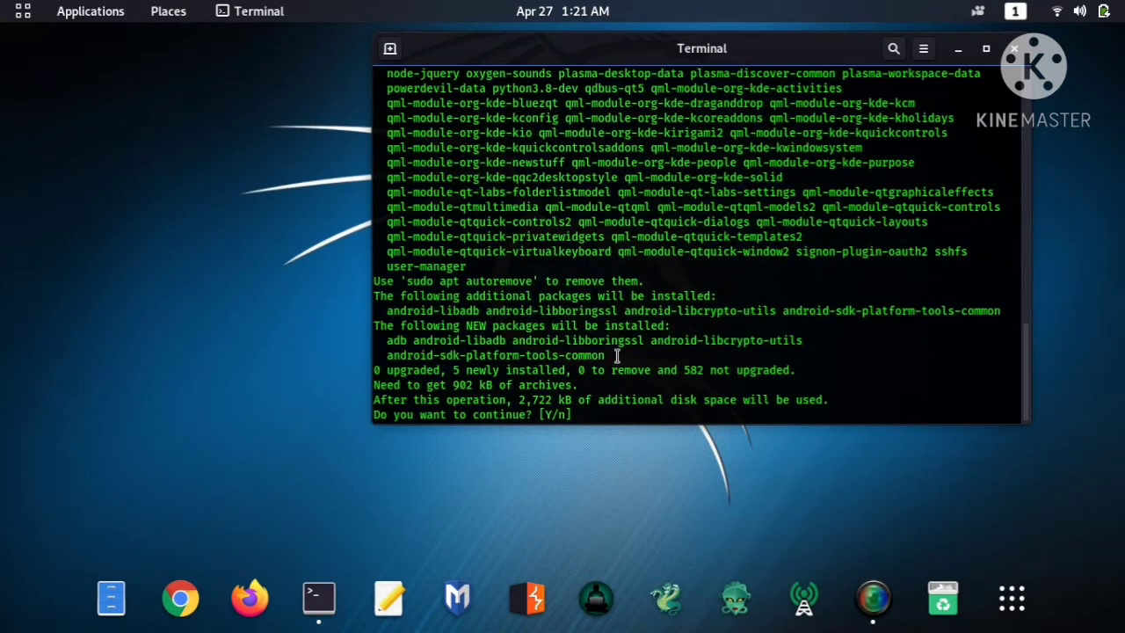
pyautogui.write('y')
pyautogui.press('Return')
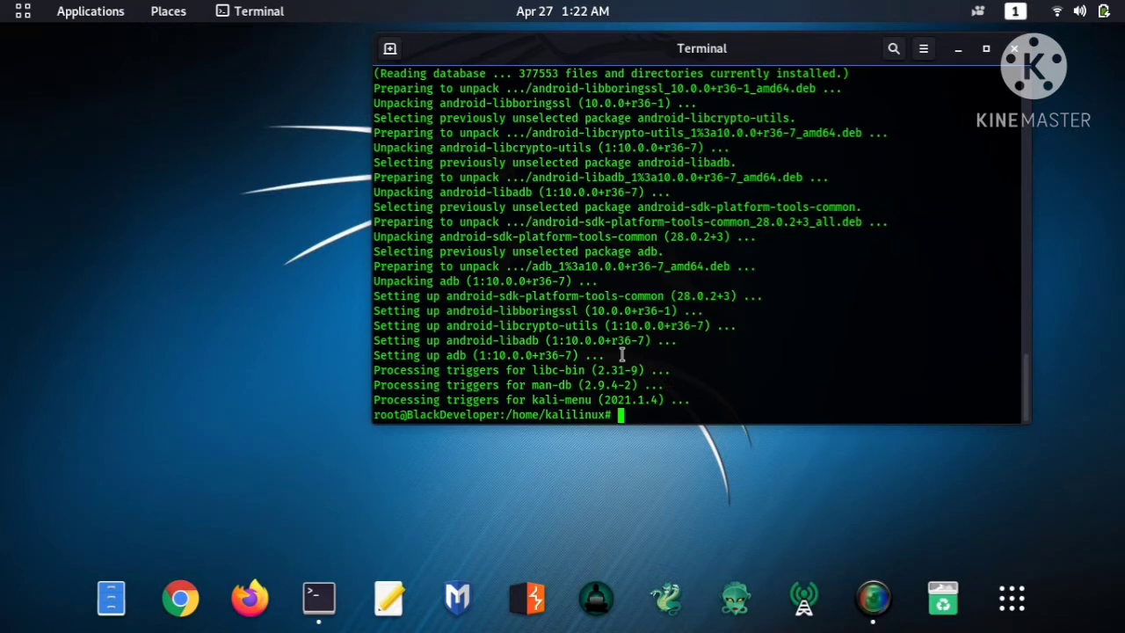
# Try to install scrcpy with the command sudo snap install scrcpy
pyautogui.write('sudo snap install ')
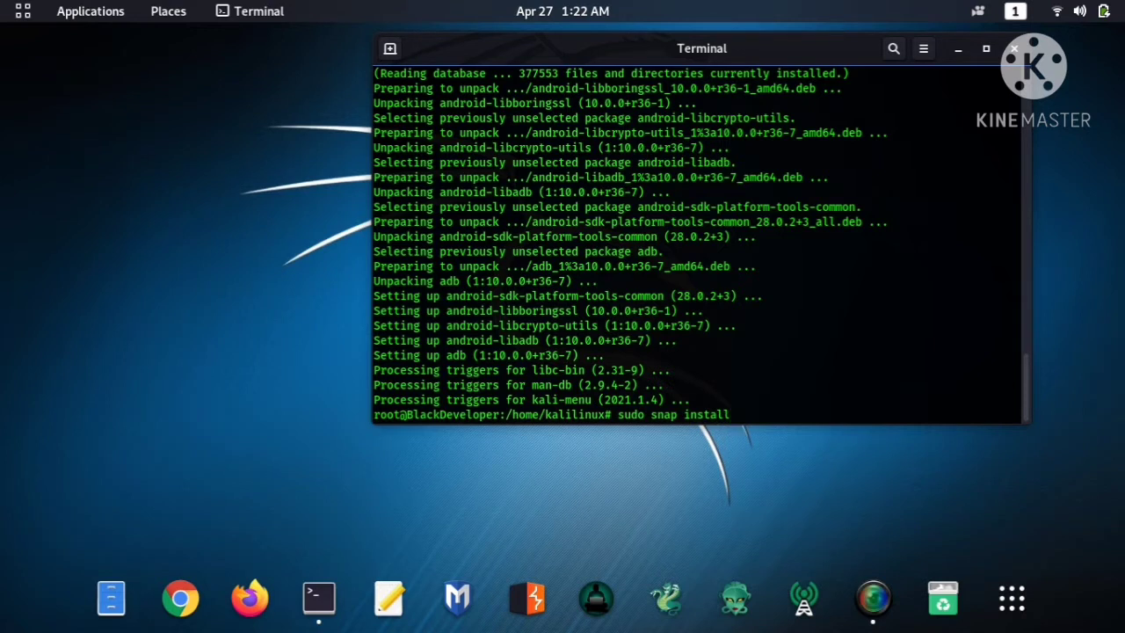
pyautogui.write('scrcpy')
pyautogui.press('Return')
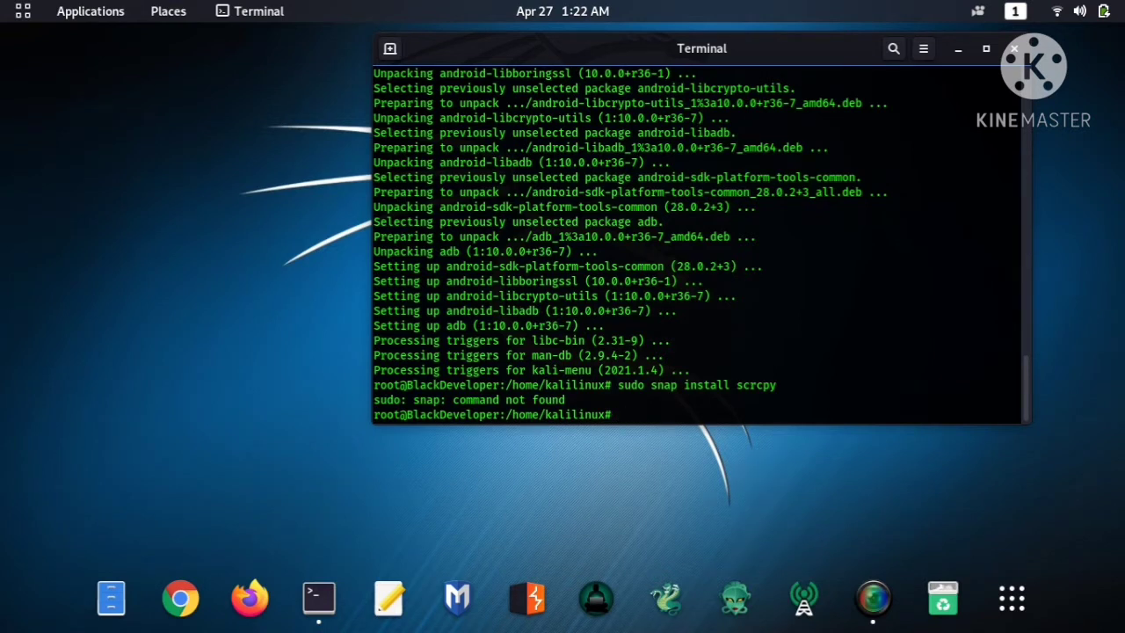
# Install scrcpy with the command sudo apt-get install scrcpy, answering y to continue
pyautogui.write('sudo apt-get')
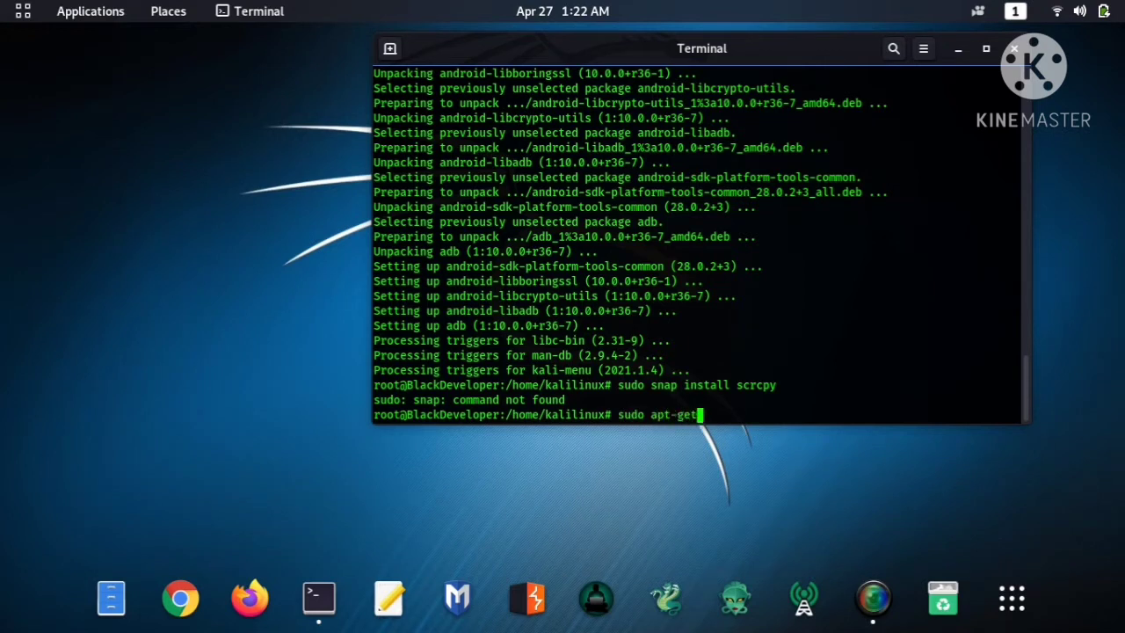
pyautogui.write(' install s')
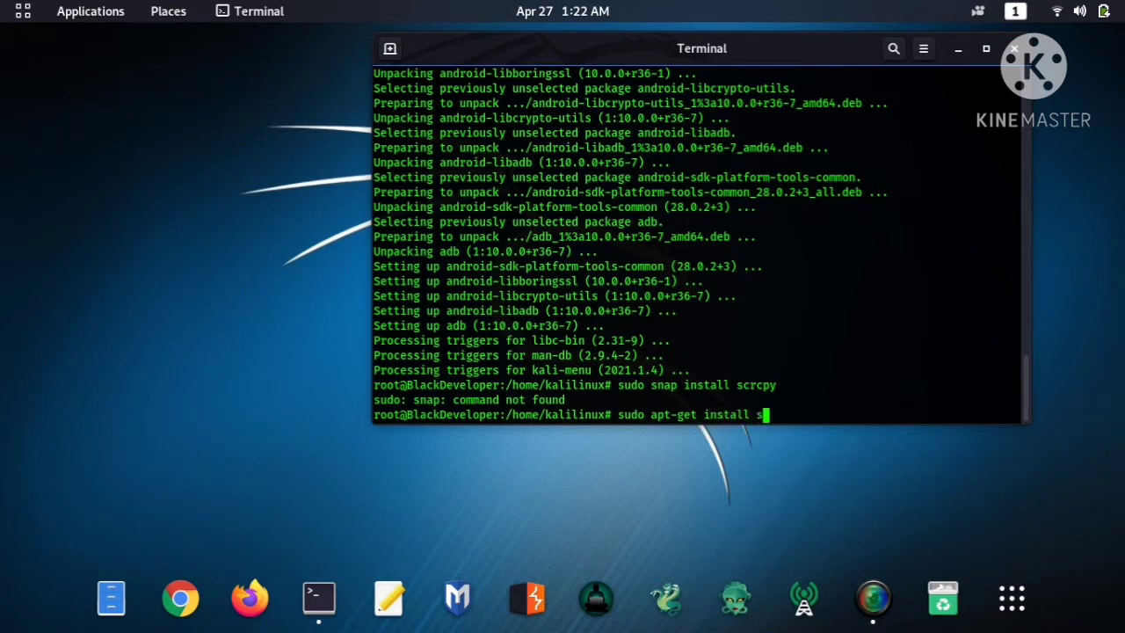
pyautogui.write('crcpy')
pyautogui.press('Return')
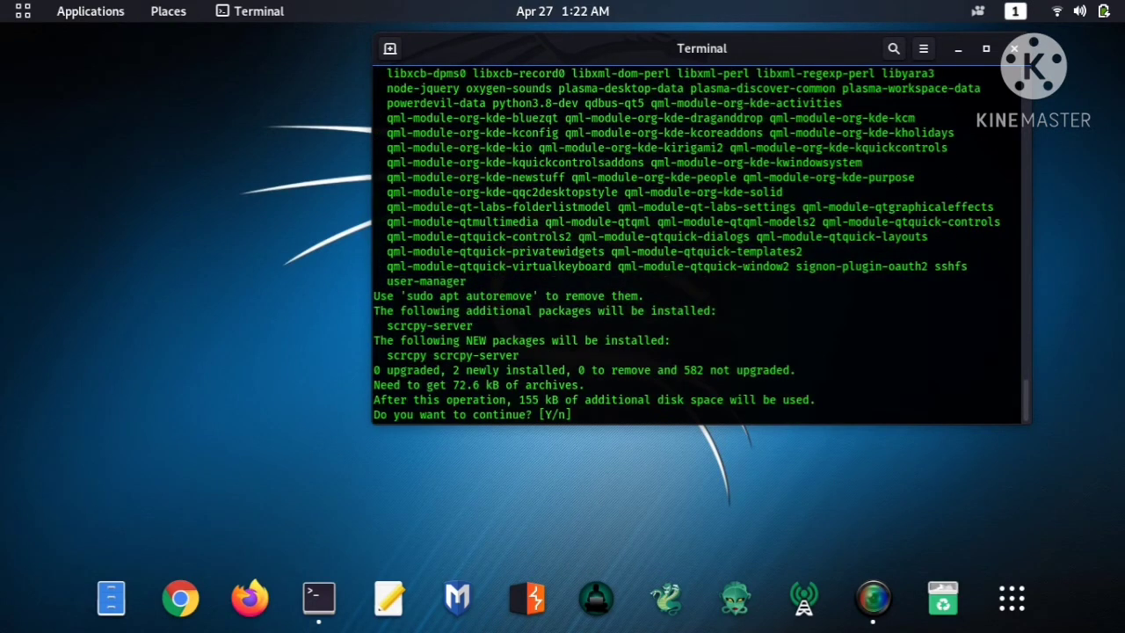
pyautogui.write('y')
pyautogui.press('Return')
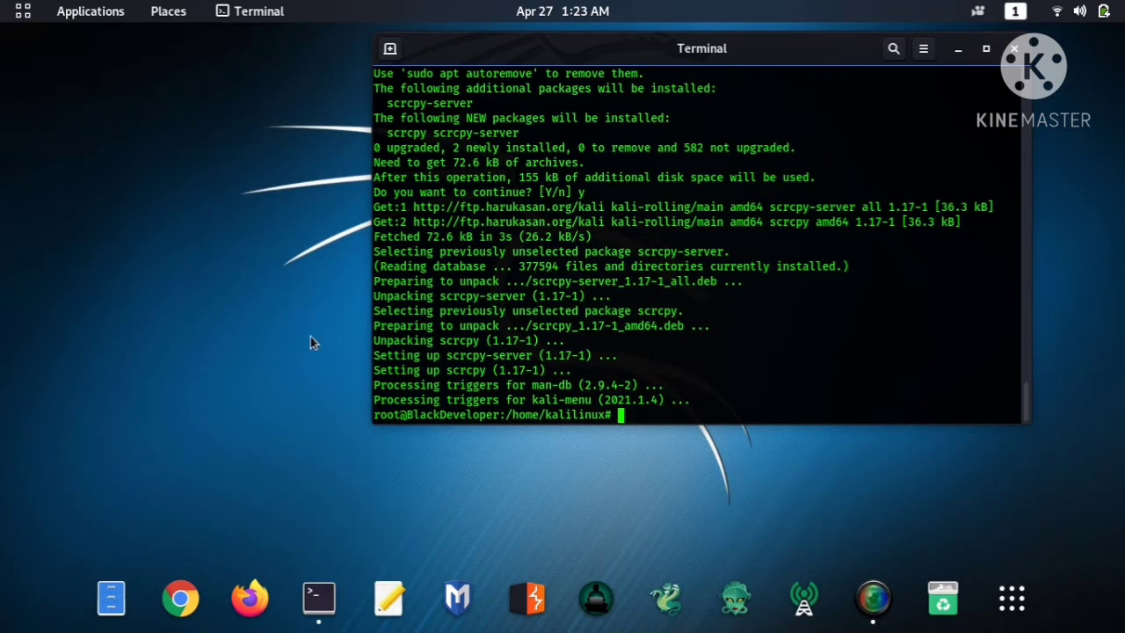
# Run scrcpy in the terminal to mirror the connected Android phone, repeating the command once the phone is connected
pyautogui.write('scrcpy')
pyautogui.press('Return')
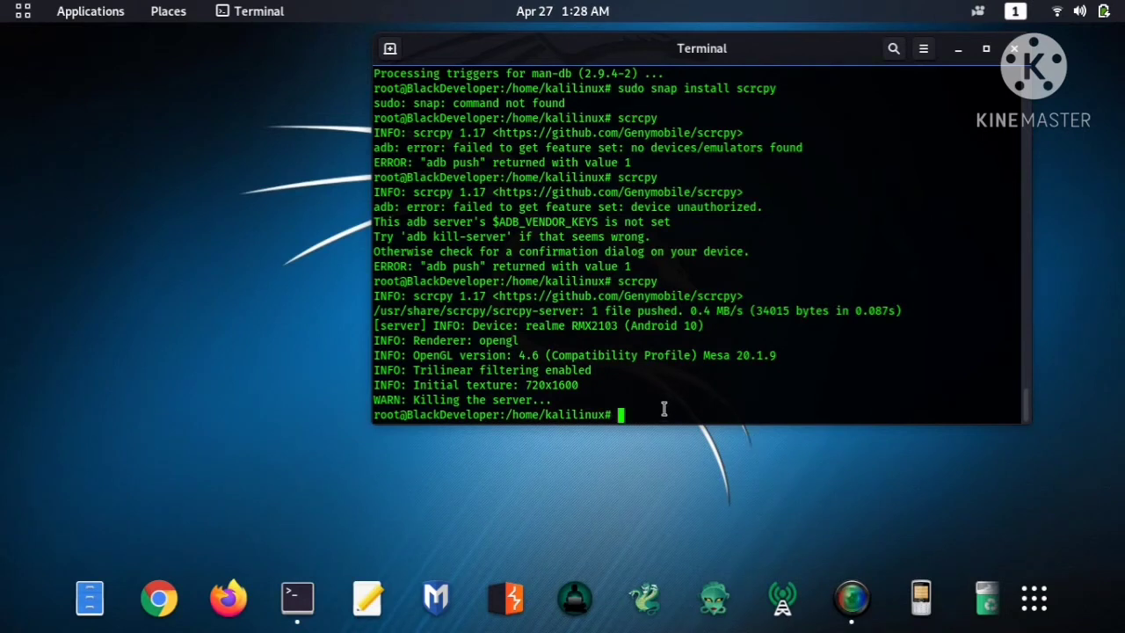
pyautogui.write('scrcpy')
pyautogui.press('Return')
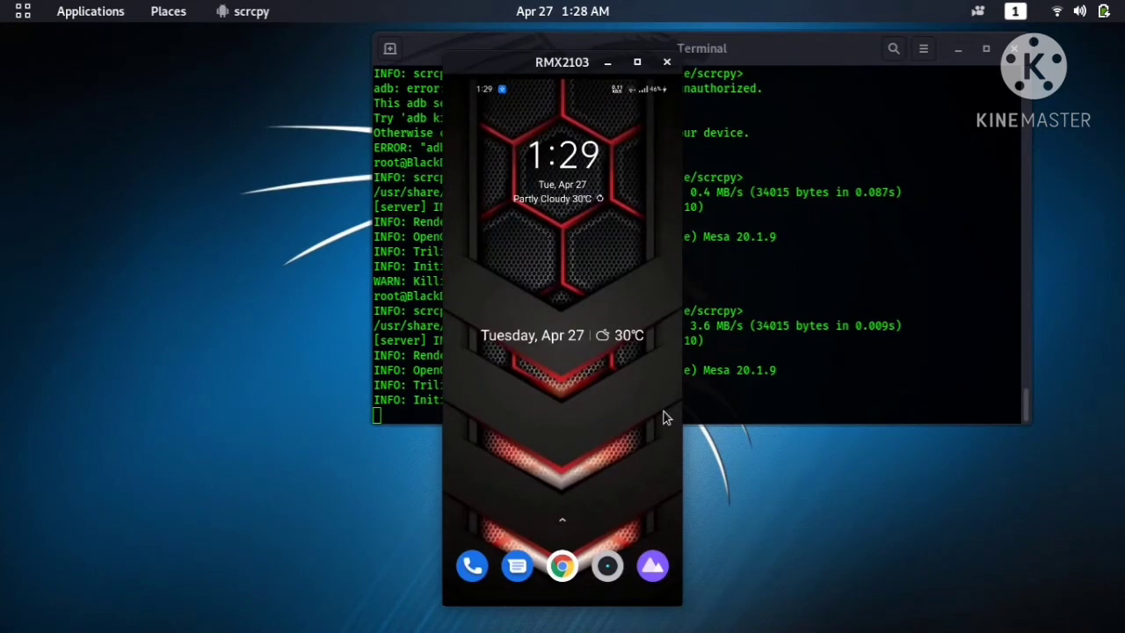
# Open the Settings app from the mirrored phone's app drawer and go to Developer options under Additional settings
pyautogui.moveTo(529, 508); pyautogui.dragTo(595, 195)
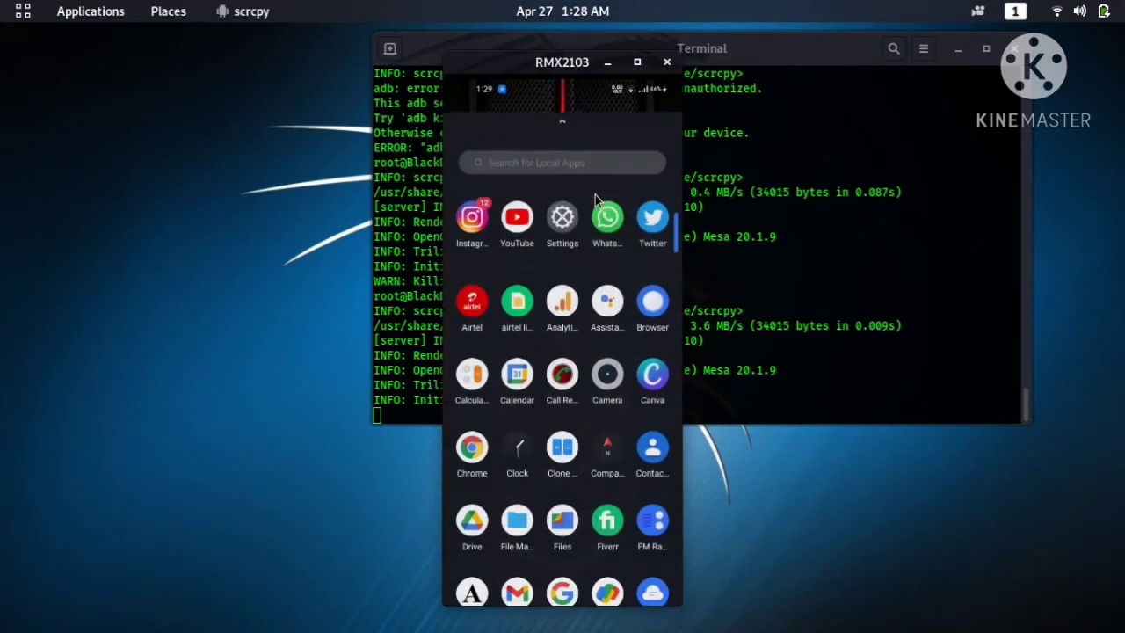
pyautogui.moveTo(573, 323); pyautogui.dragTo(583, 163)
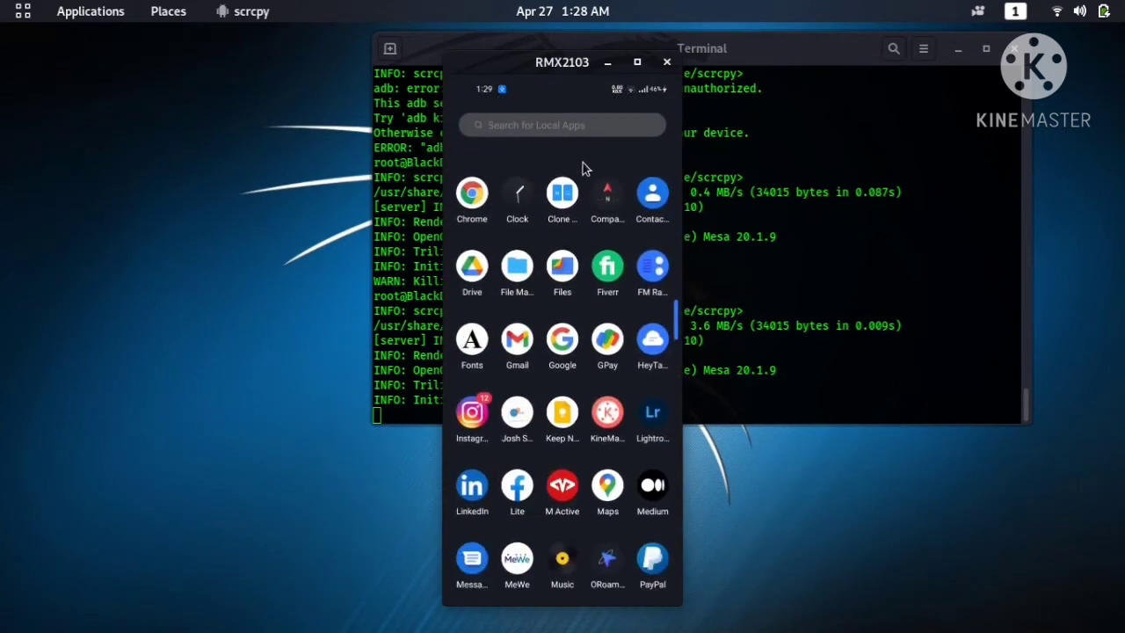
pyautogui.moveTo(575, 480); pyautogui.dragTo(580, 195)
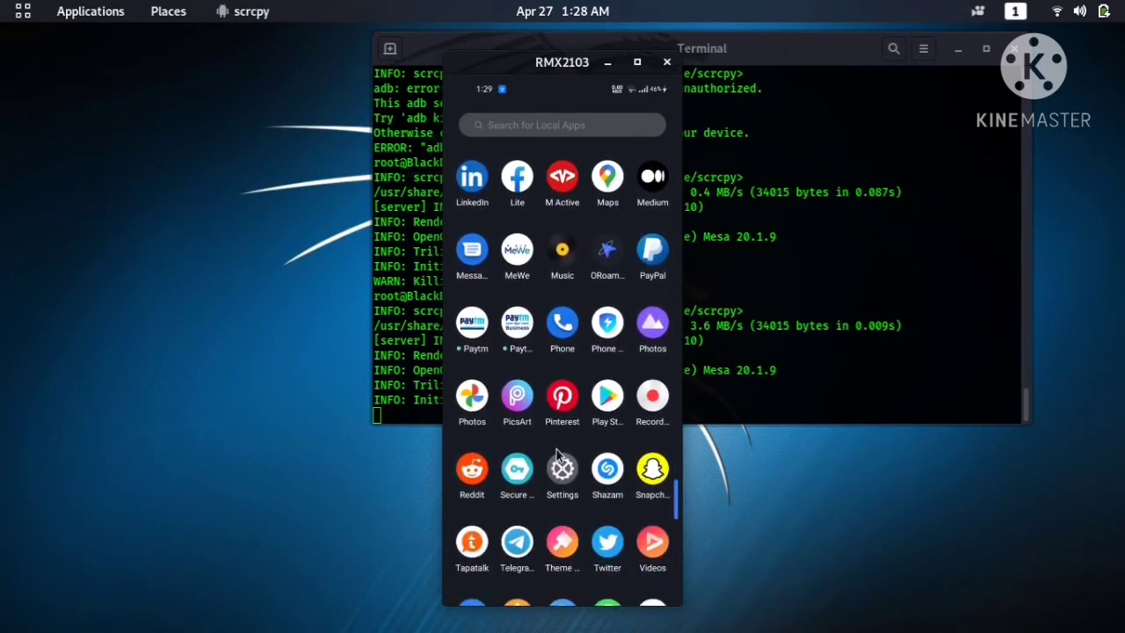
pyautogui.click(562, 471)
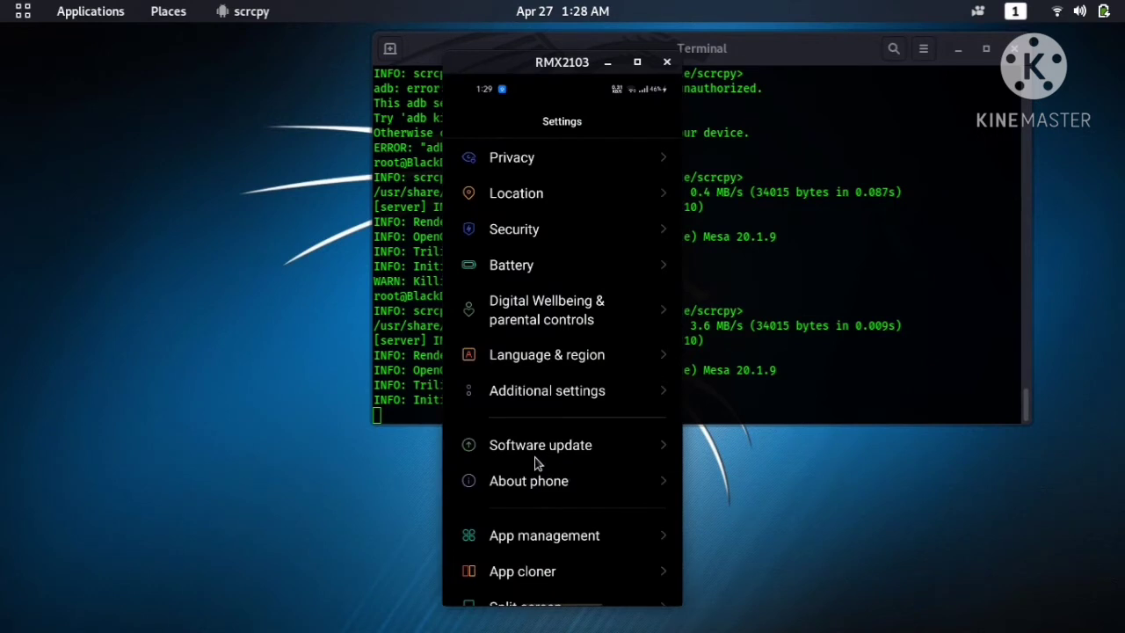
pyautogui.moveTo(538, 463); pyautogui.dragTo(522, 347)
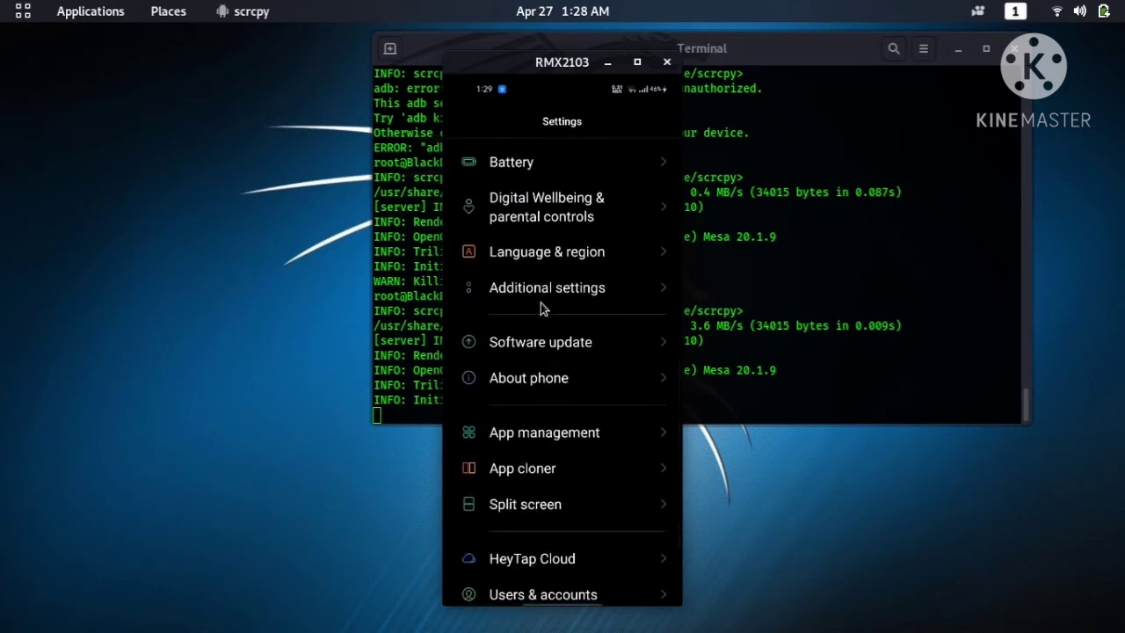
pyautogui.click(542, 306)
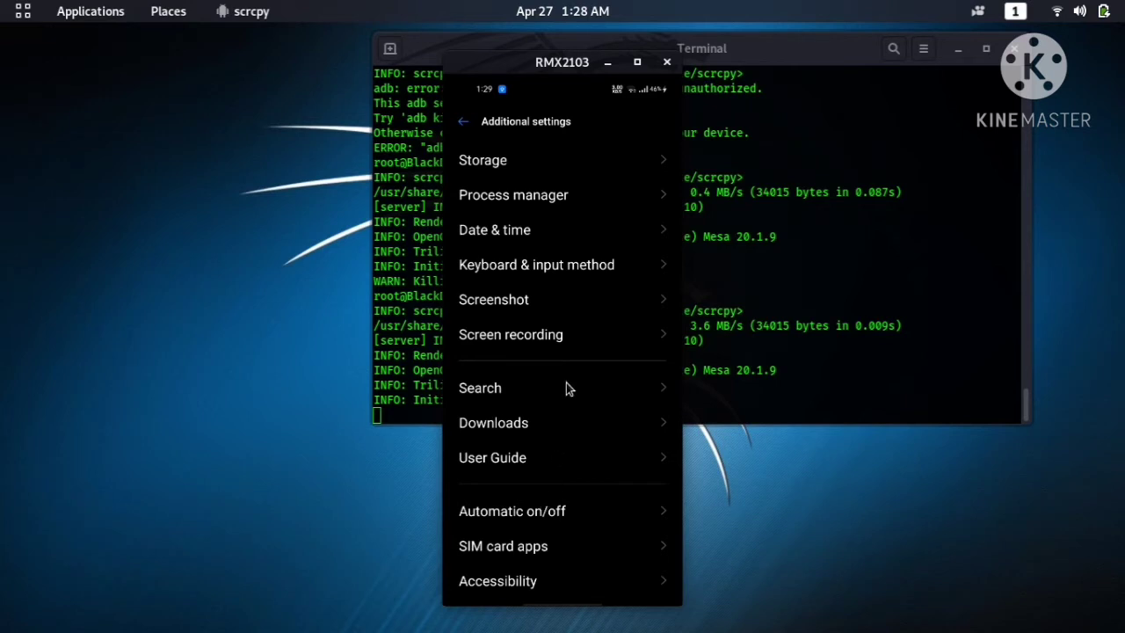
pyautogui.moveTo(566, 388); pyautogui.dragTo(595, 167)
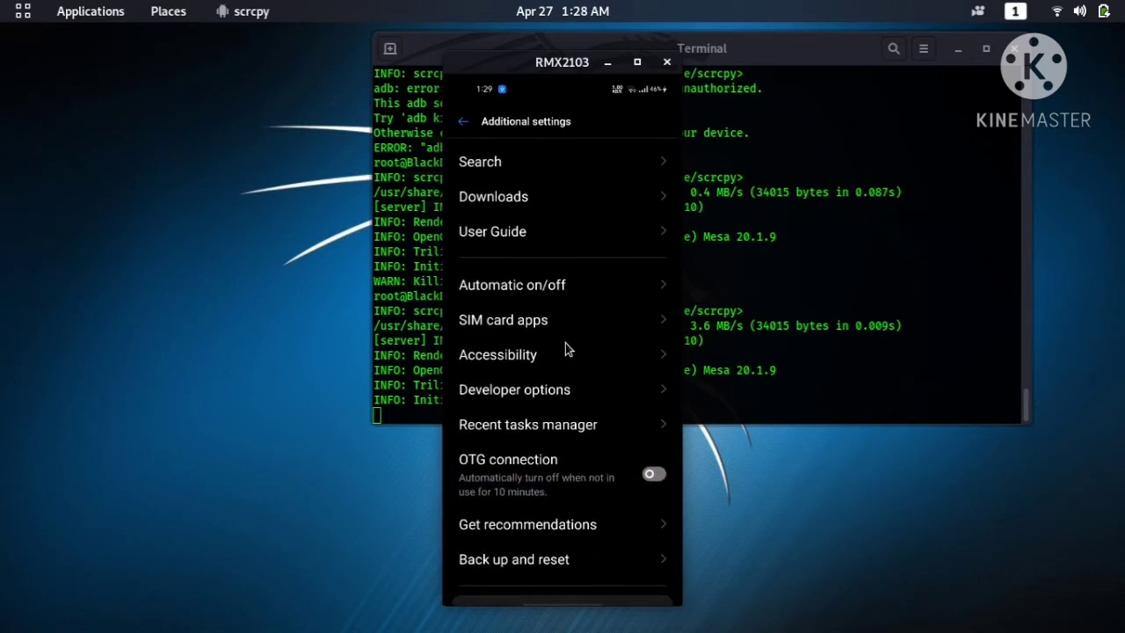
pyautogui.click(567, 395)
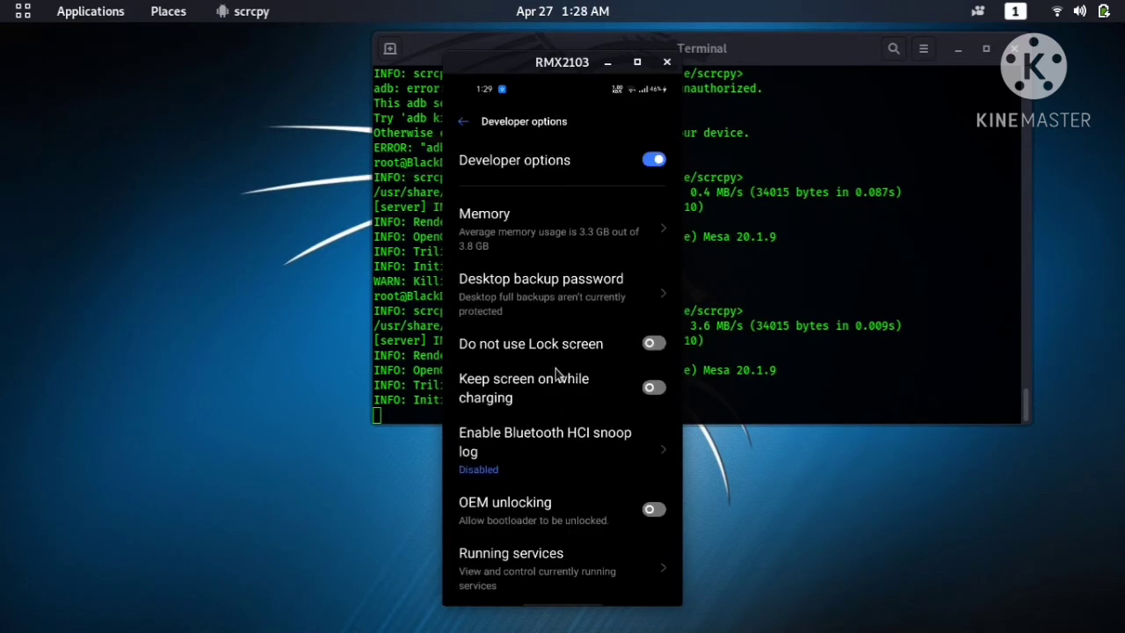
# Look through Developer options and examine the USB debugging switch in the debugging section
pyautogui.click(601, 380)
pyautogui.moveTo(600, 379); pyautogui.dragTo(611, 148)
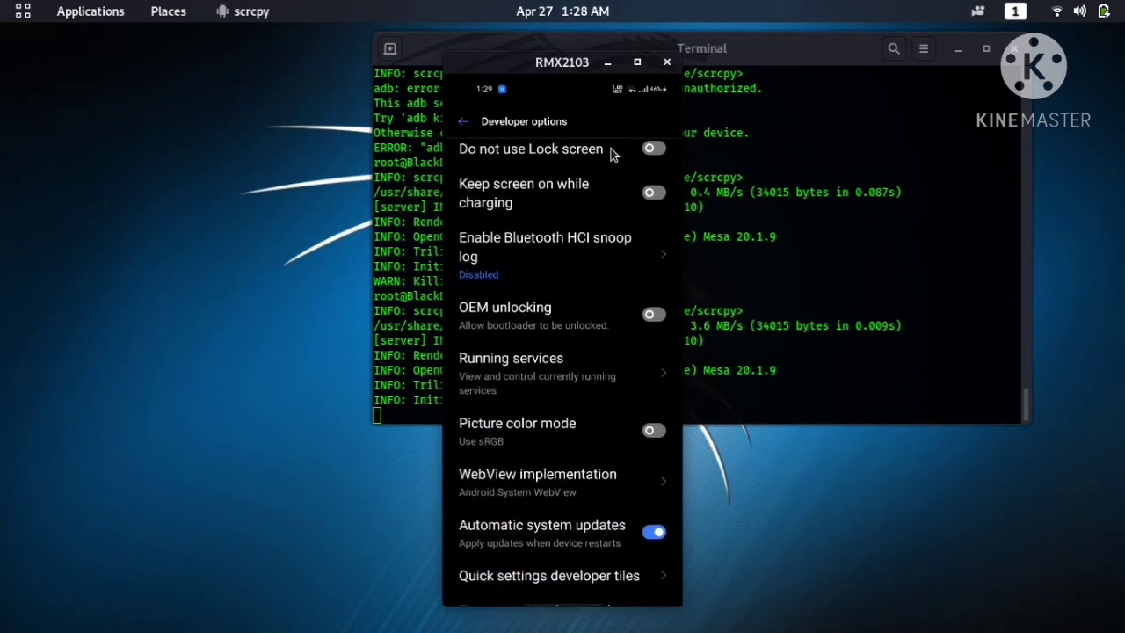
pyautogui.moveTo(551, 472); pyautogui.dragTo(567, 189)
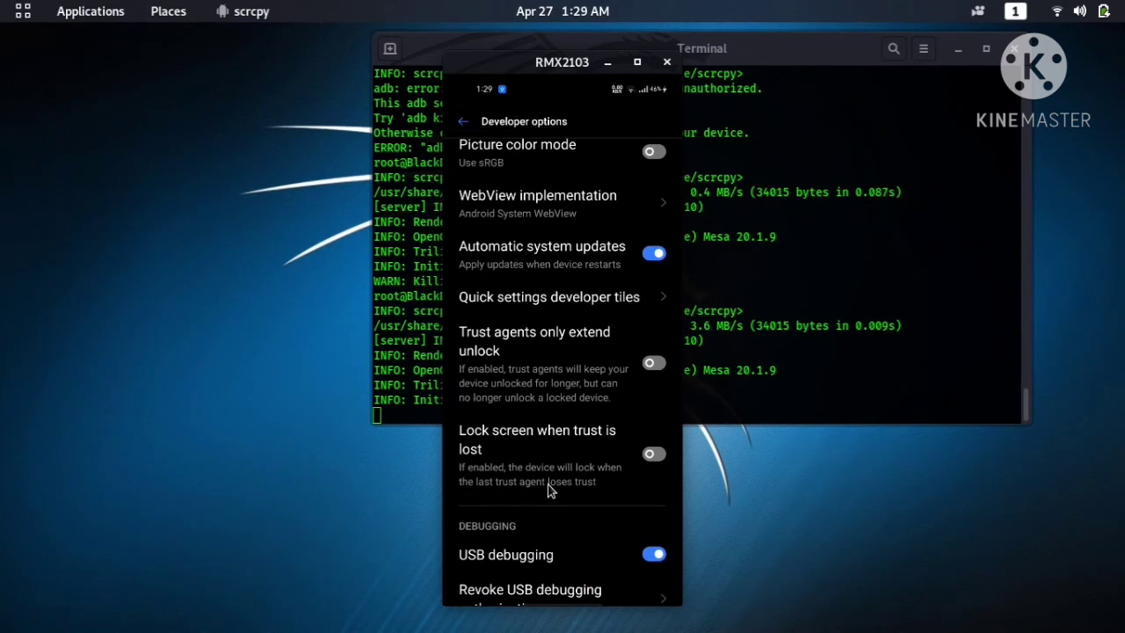
pyautogui.moveTo(549, 490); pyautogui.dragTo(578, 342)
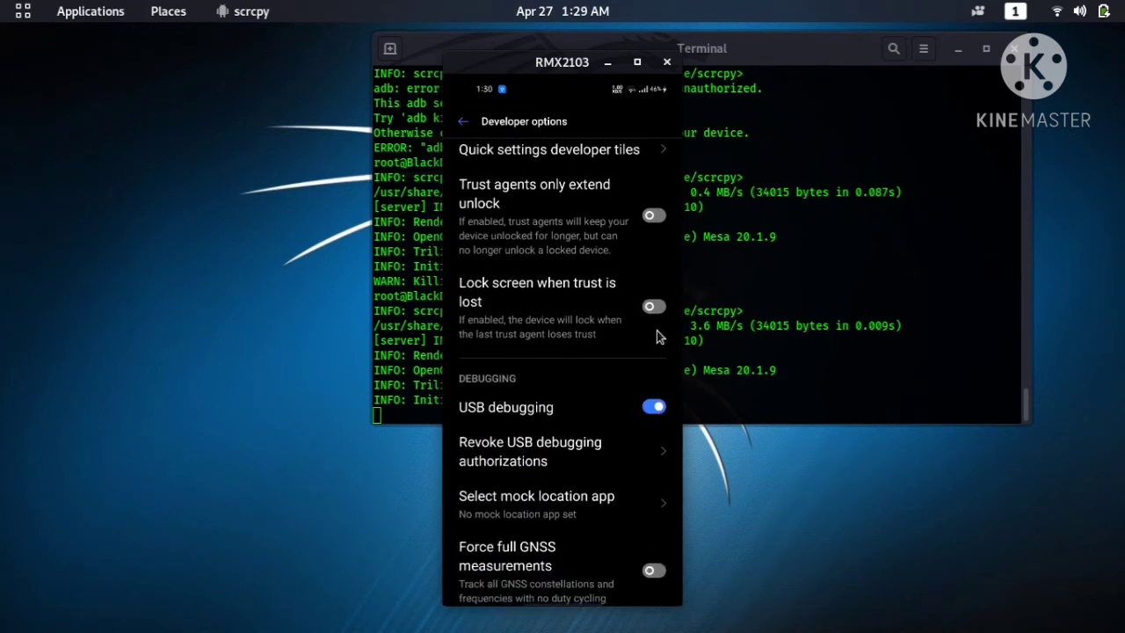
pyautogui.scroll(10, 572, 603)
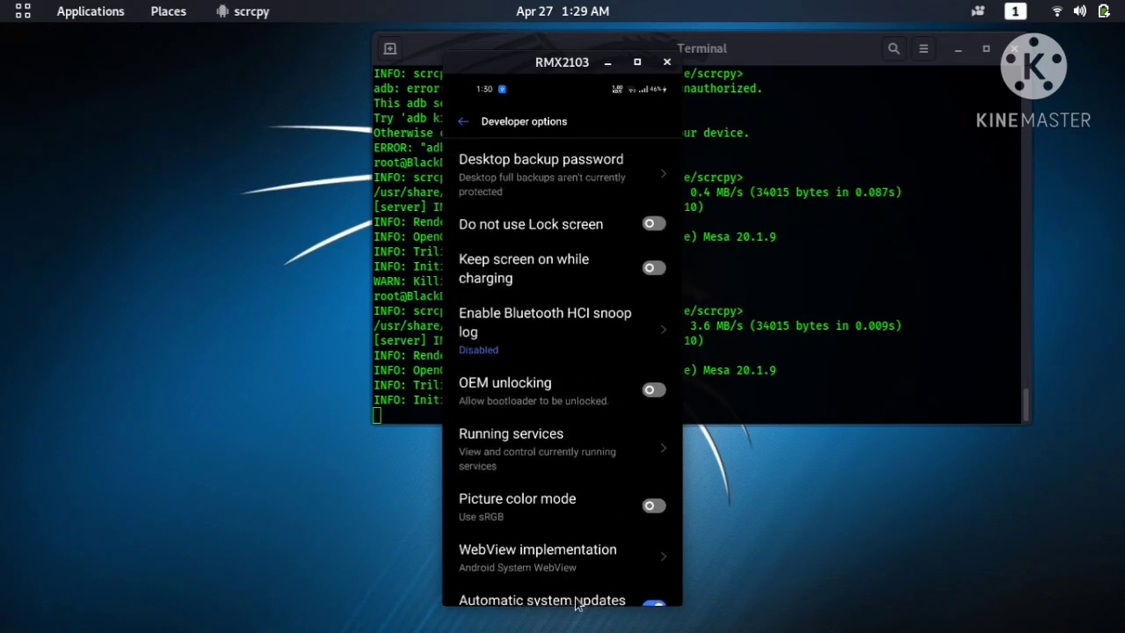
# View App management from the main Settings list and return to the phone's home screen
pyautogui.click(466, 125)
pyautogui.click(466, 124)
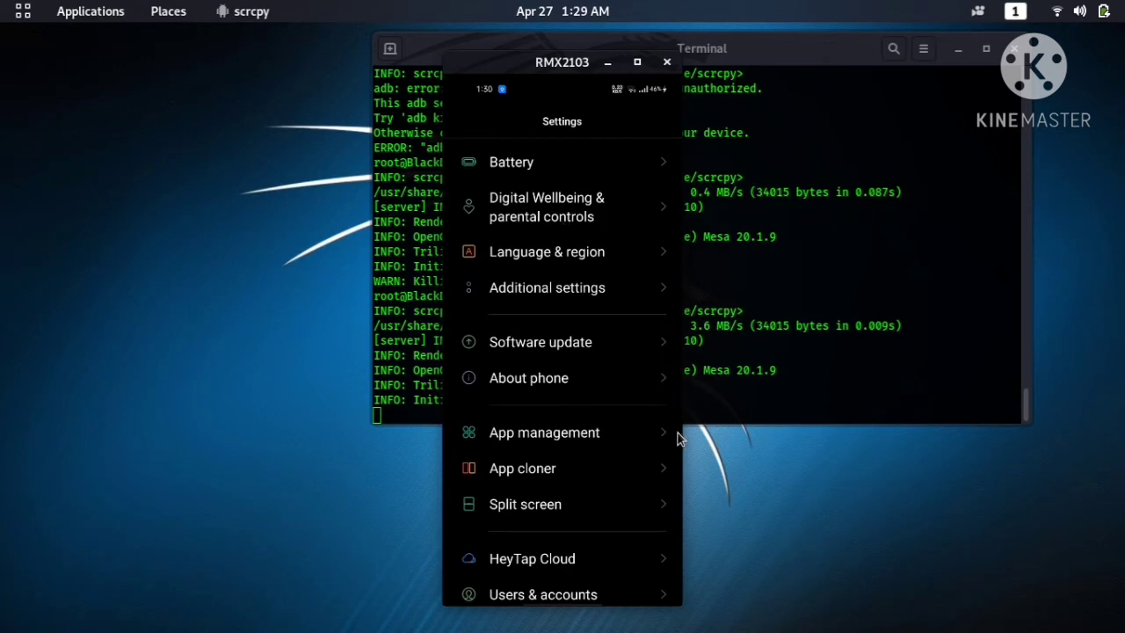
pyautogui.click(584, 434)
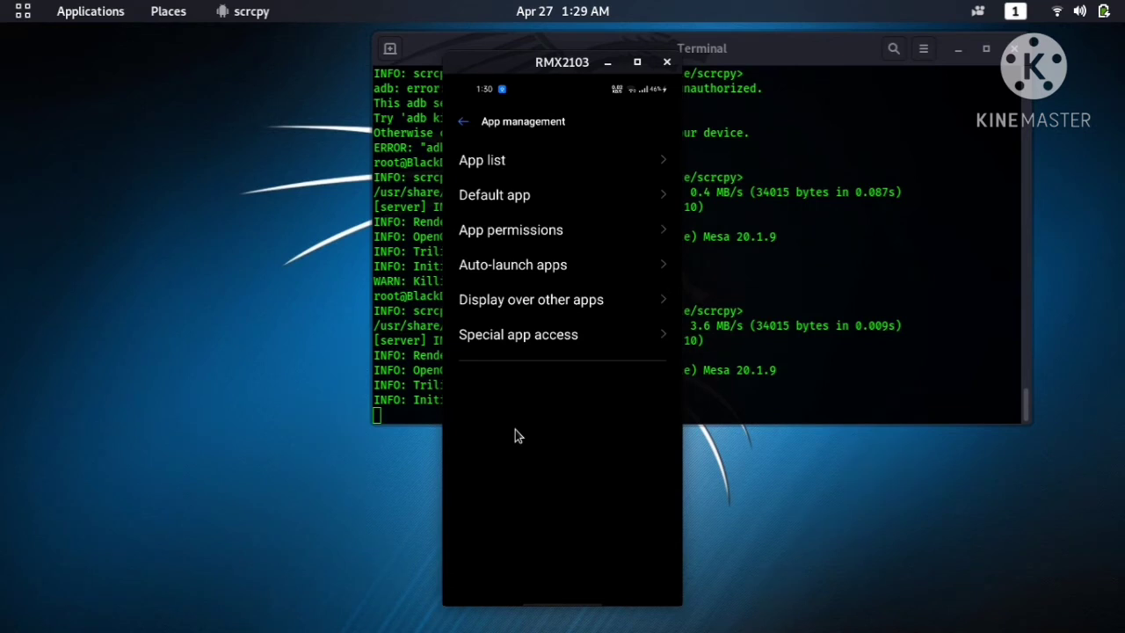
pyautogui.middleClick(515, 428)
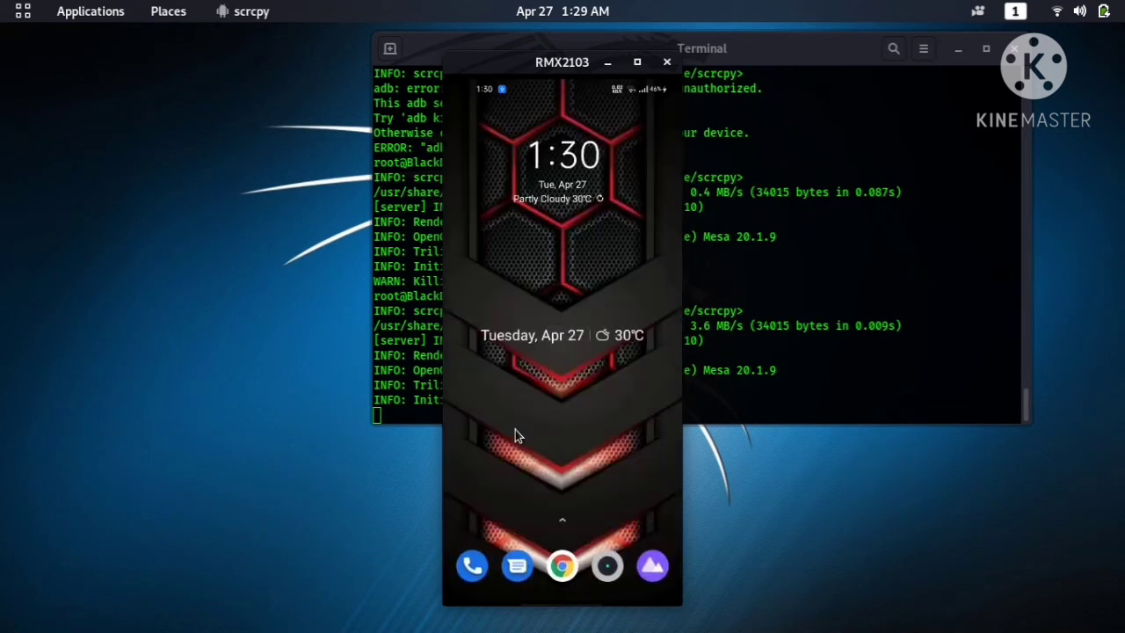
# View the phone's recent apps from the home screen and open Instagram from the app drawer
pyautogui.hotkey('alt', 's')
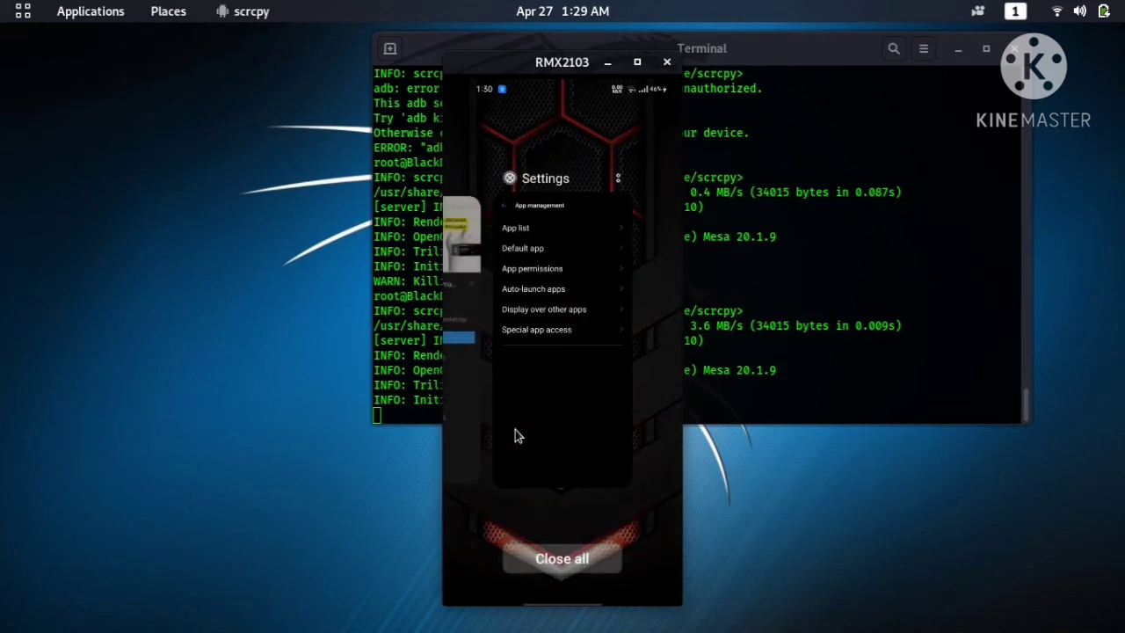
pyautogui.middleClick(515, 429)
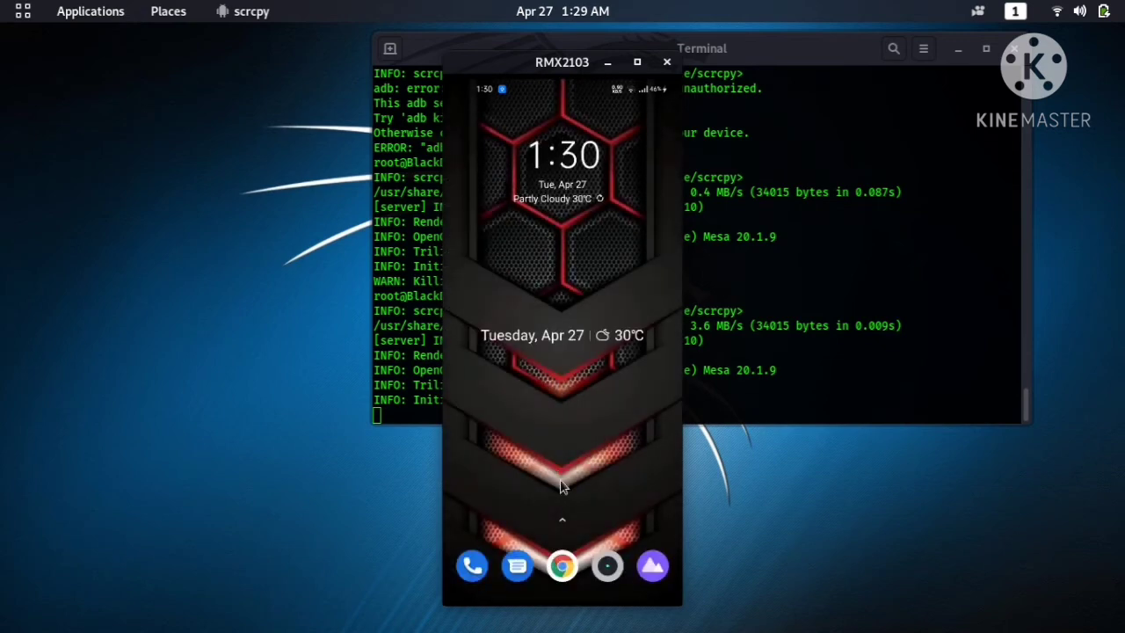
pyautogui.moveTo(580, 547); pyautogui.dragTo(551, 243)
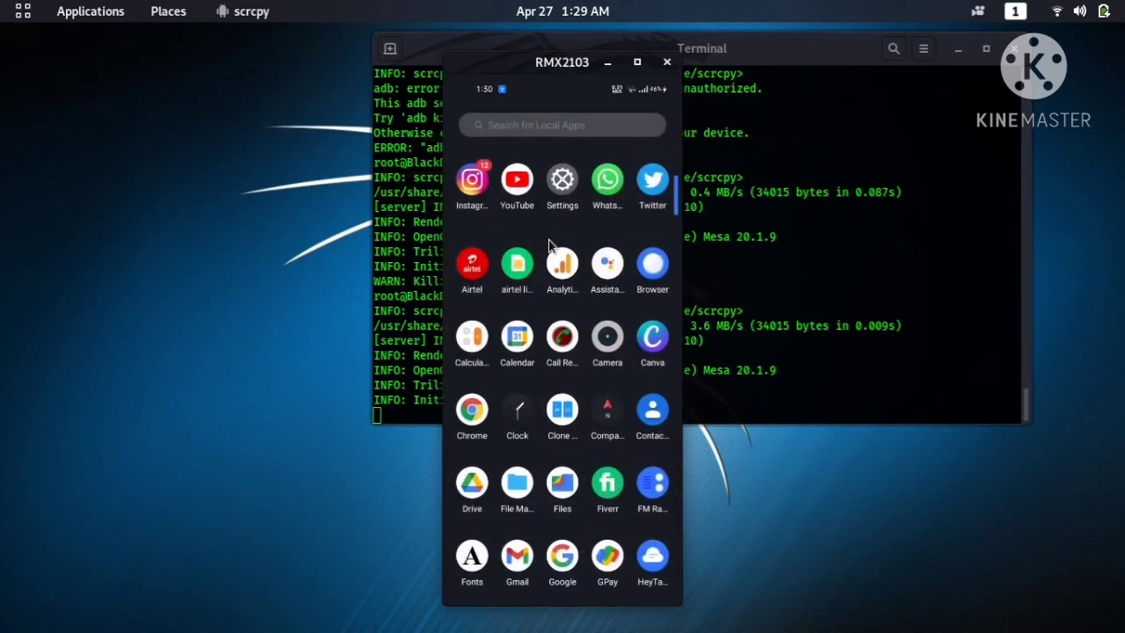
pyautogui.click(475, 193)
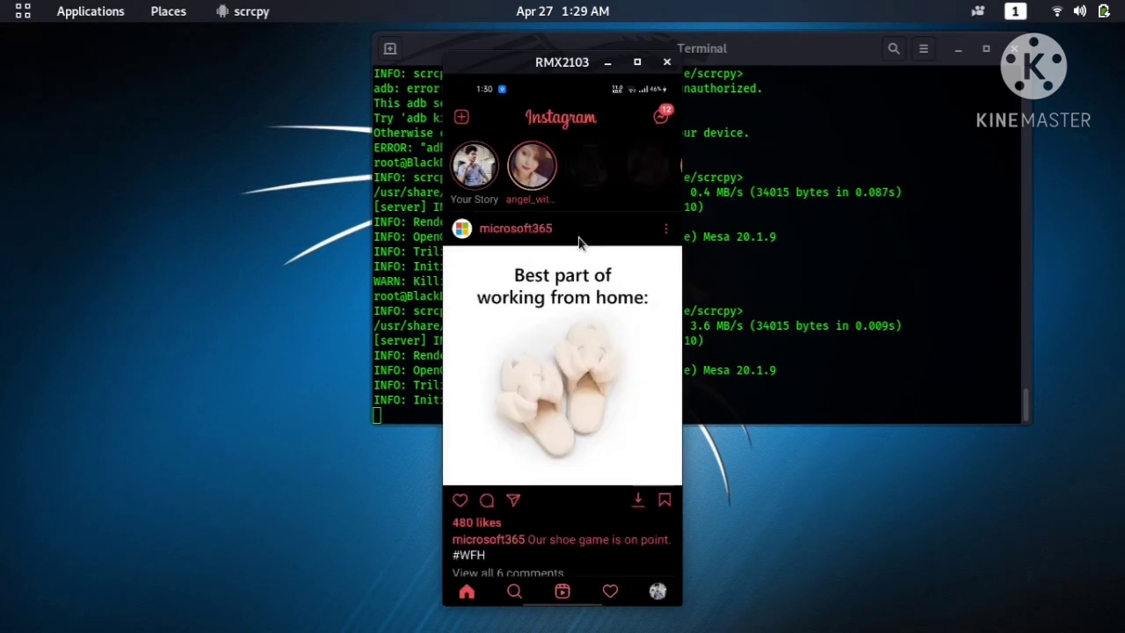
# Open the account's own Instagram profile on the mirrored phone and look through its bio, story highlights and post grid
pyautogui.click(656, 592)
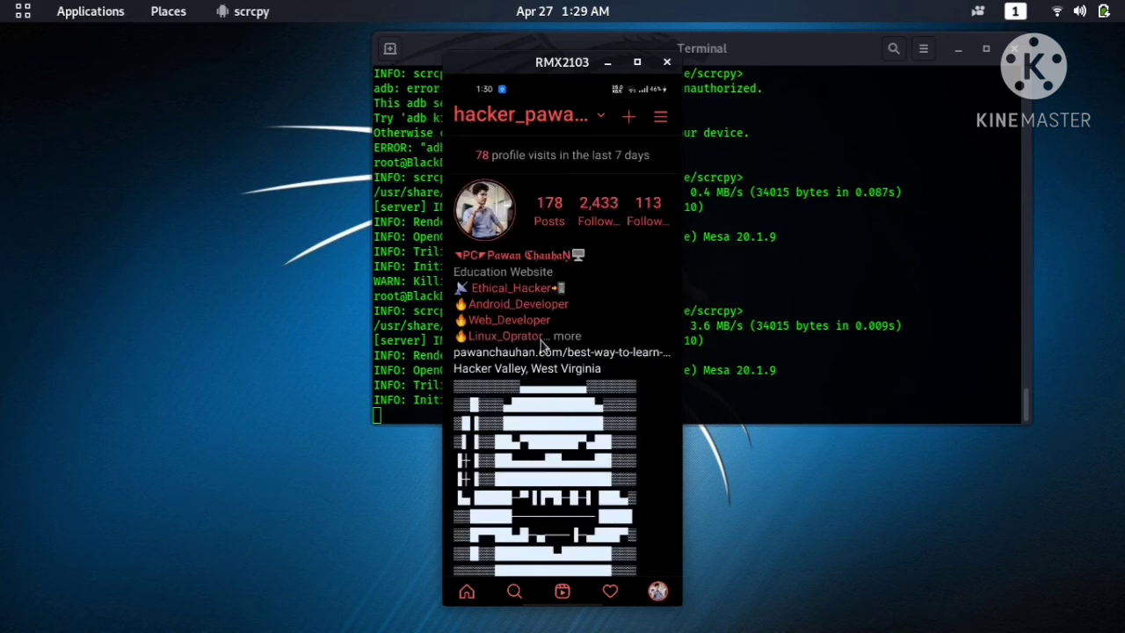
pyautogui.moveTo(542, 345); pyautogui.dragTo(553, 211)
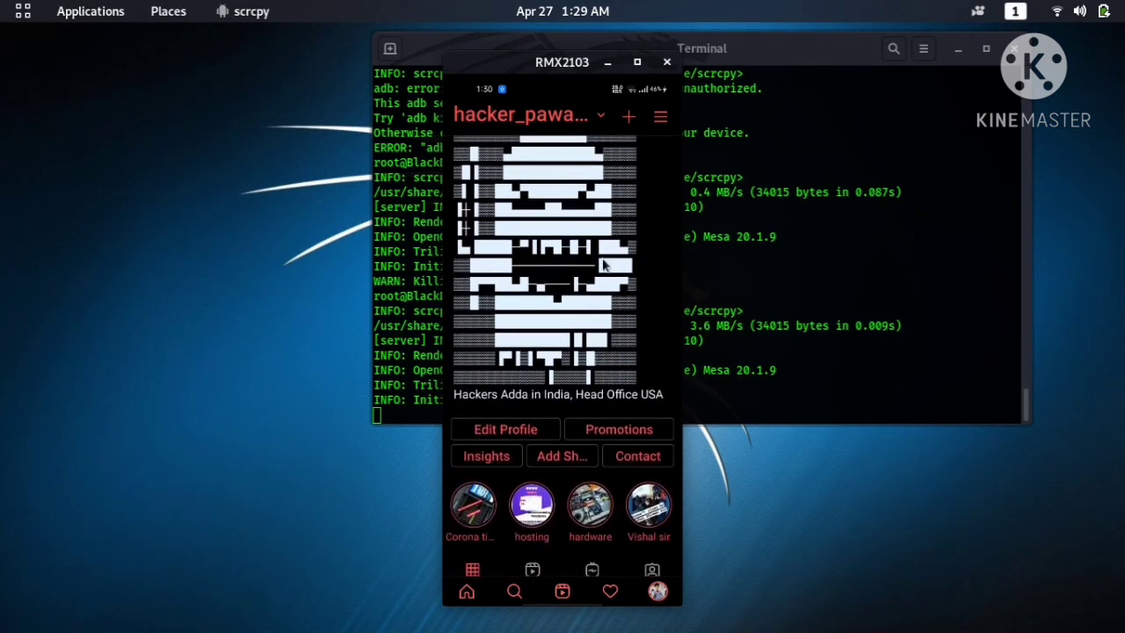
pyautogui.moveTo(603, 266); pyautogui.dragTo(610, 114)
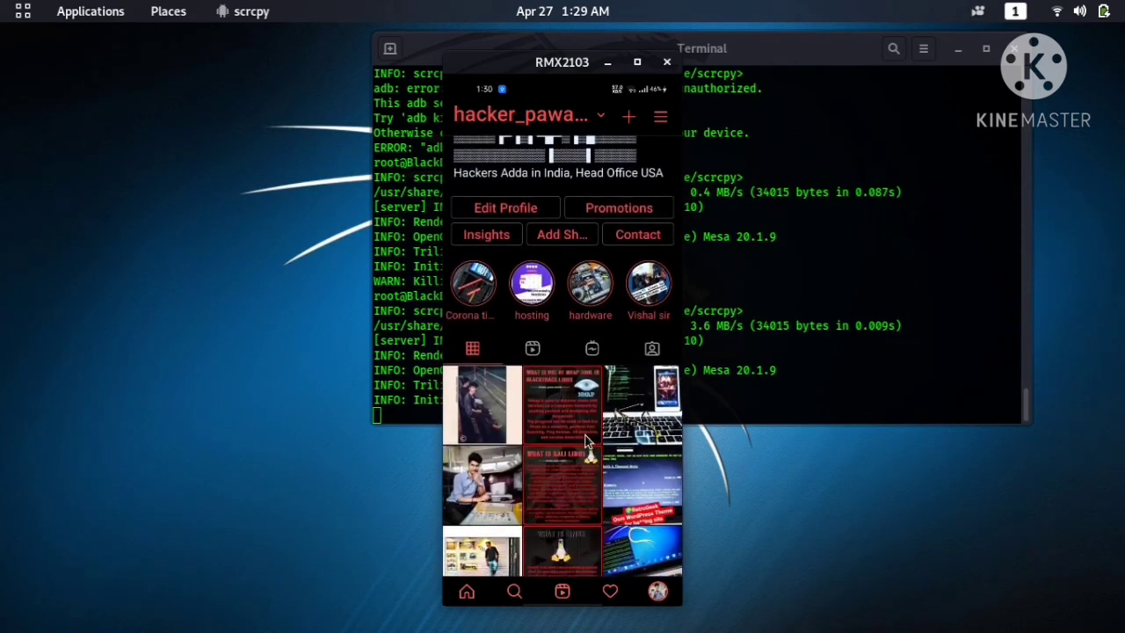
pyautogui.moveTo(586, 441); pyautogui.dragTo(617, 523)
pyautogui.moveTo(624, 462); pyautogui.dragTo(631, 530)
pyautogui.scroll(-3, 631, 529)
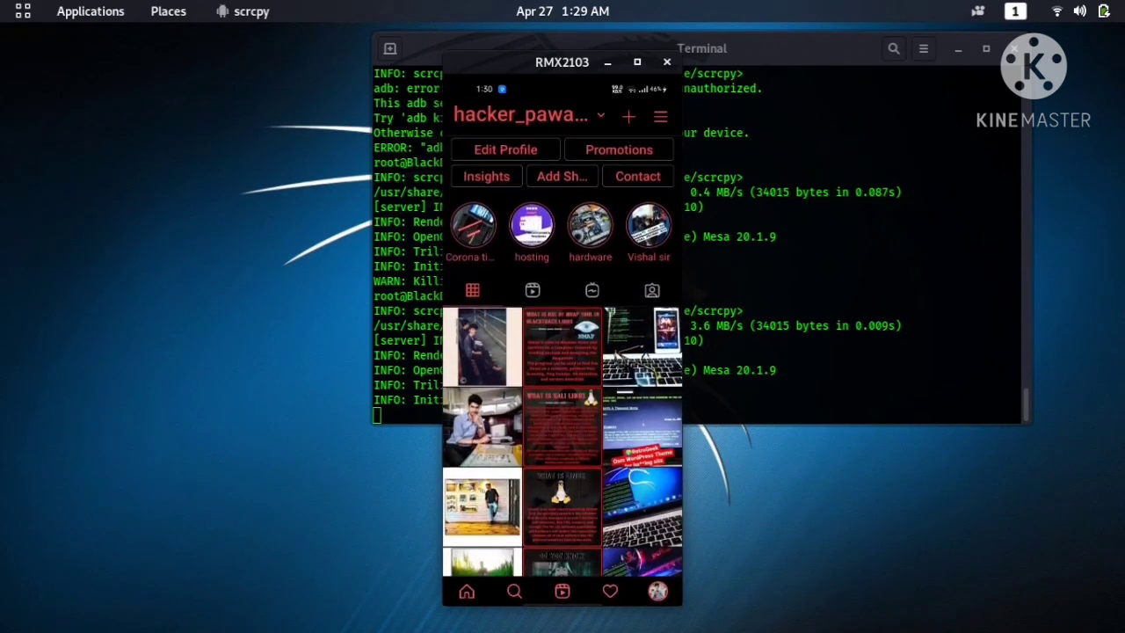
pyautogui.scroll(-1, 631, 529)
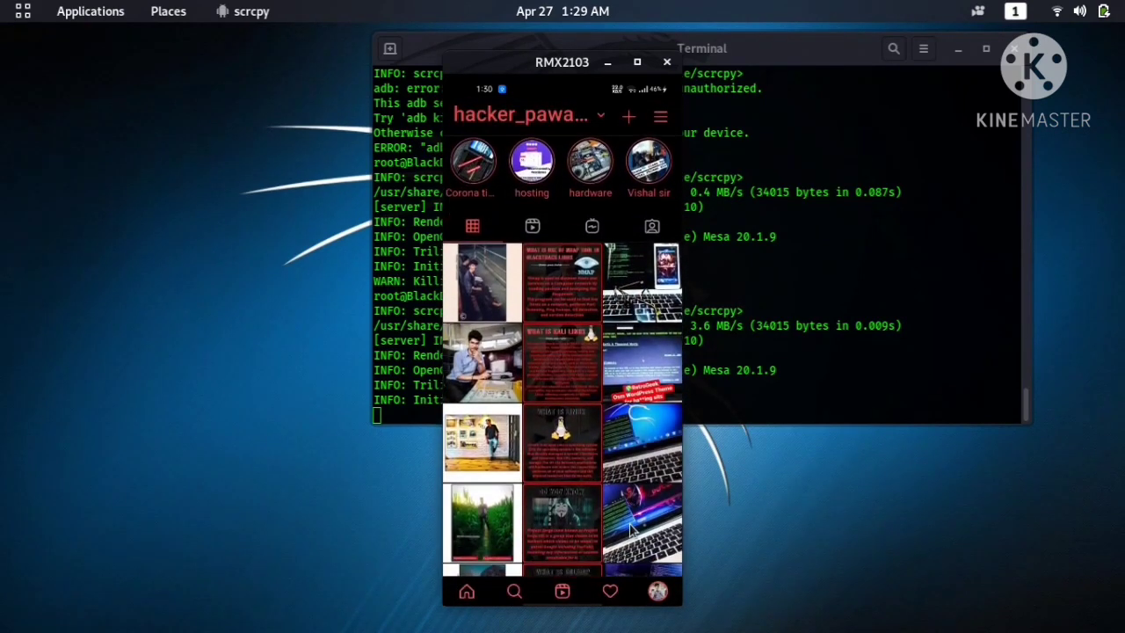
pyautogui.scroll(-2, 631, 529)
pyautogui.scroll(10, 631, 529)
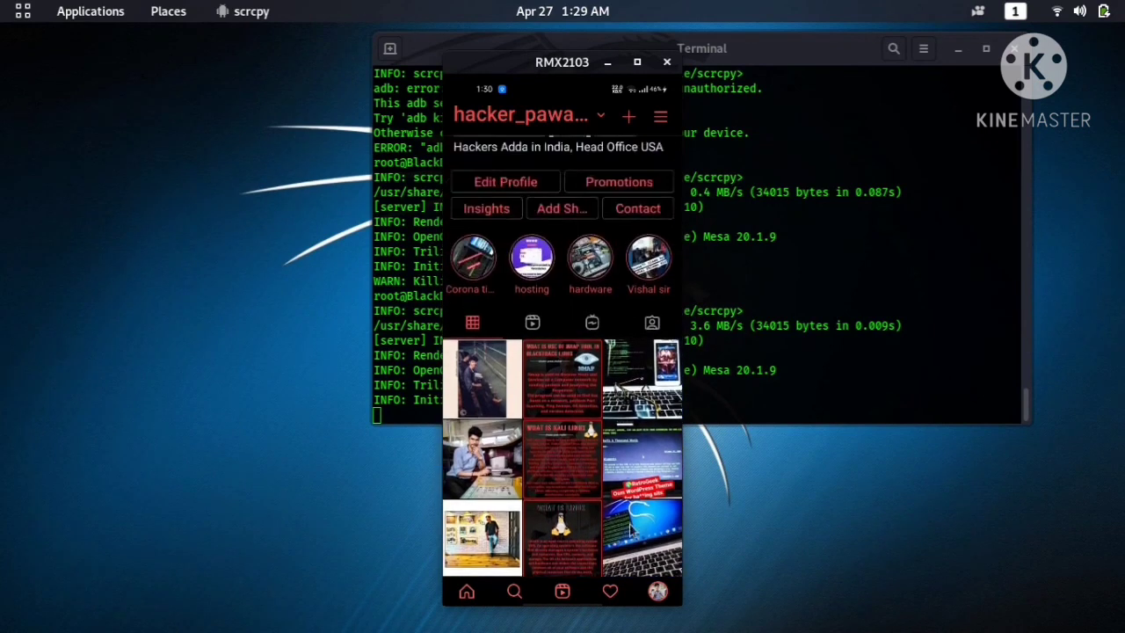
pyautogui.scroll(5, 655, 360)
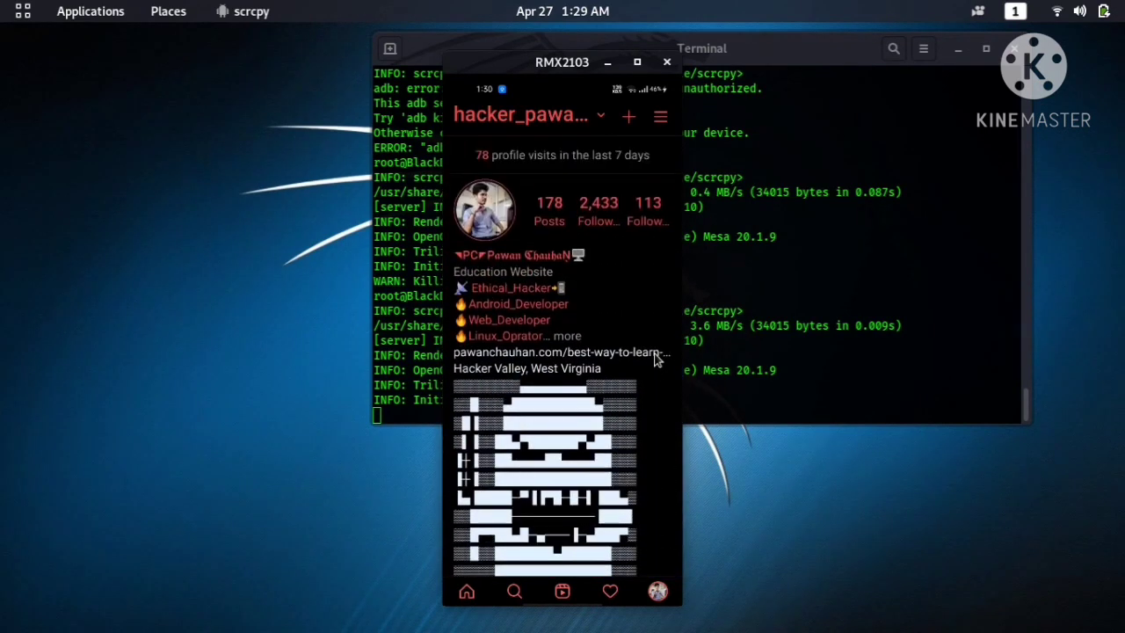